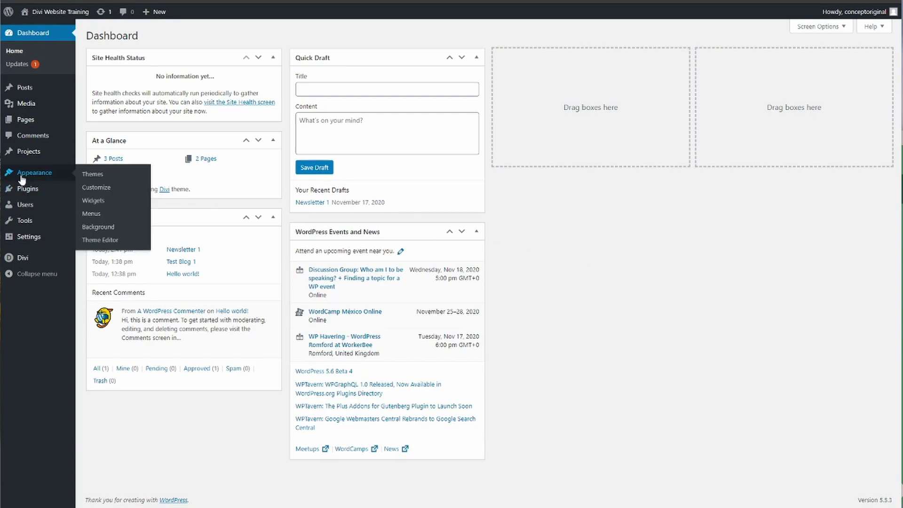
Open the All Projects list, which shows the published Dummy Project.
click(30, 161)
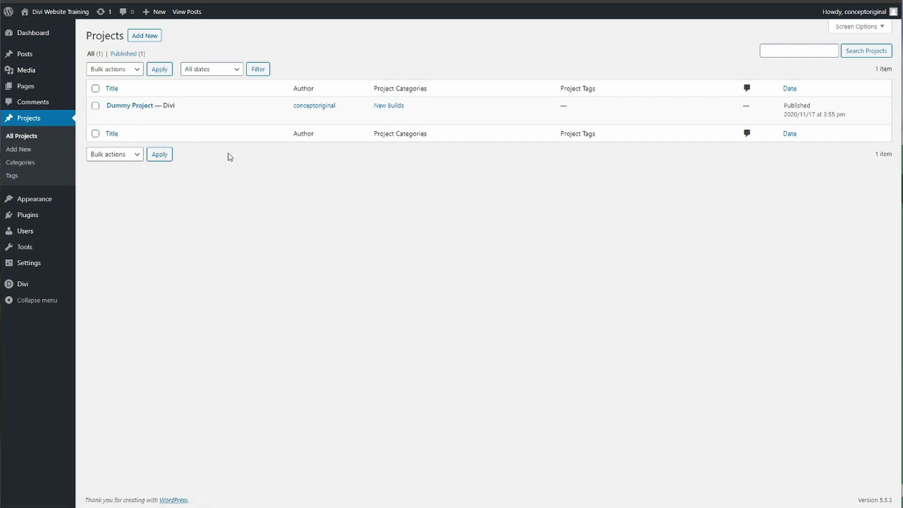
Search the plugin directory for 'duplicate', then install and activate Yoast Duplicate Post.
mouse_move(31, 216)
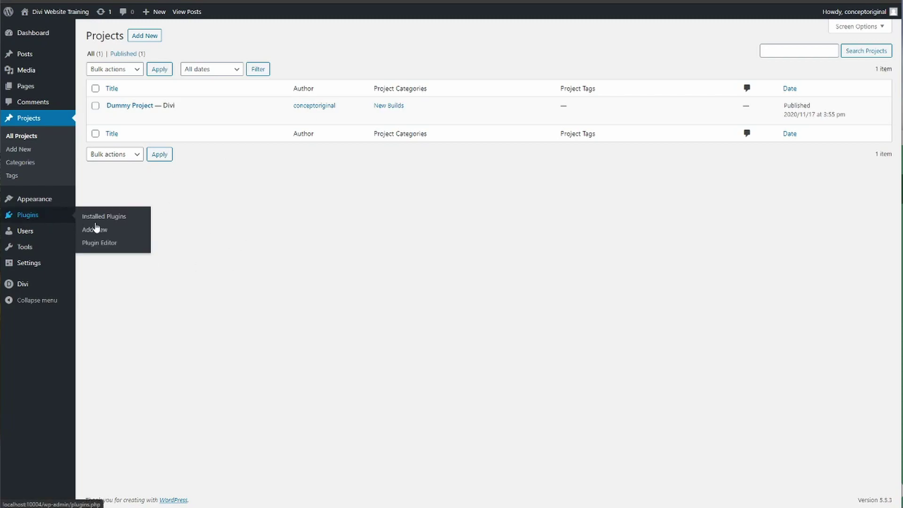
click(97, 230)
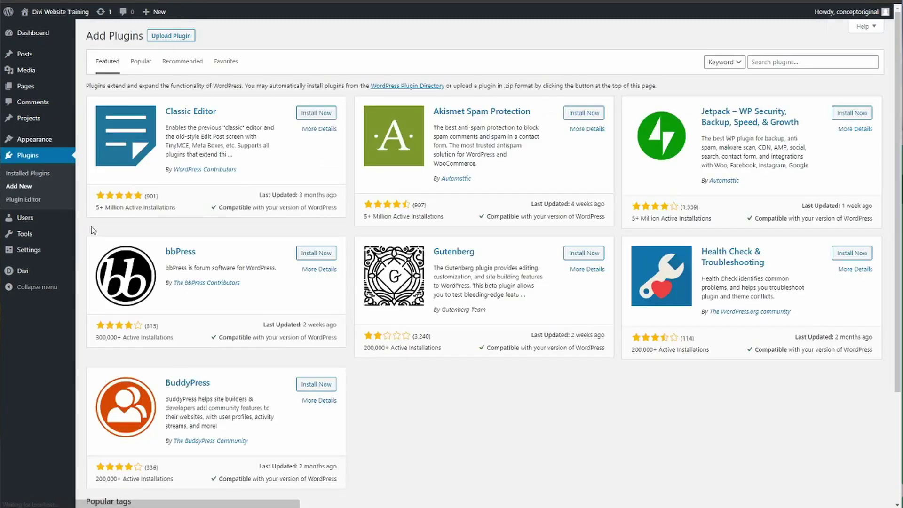
click(786, 60)
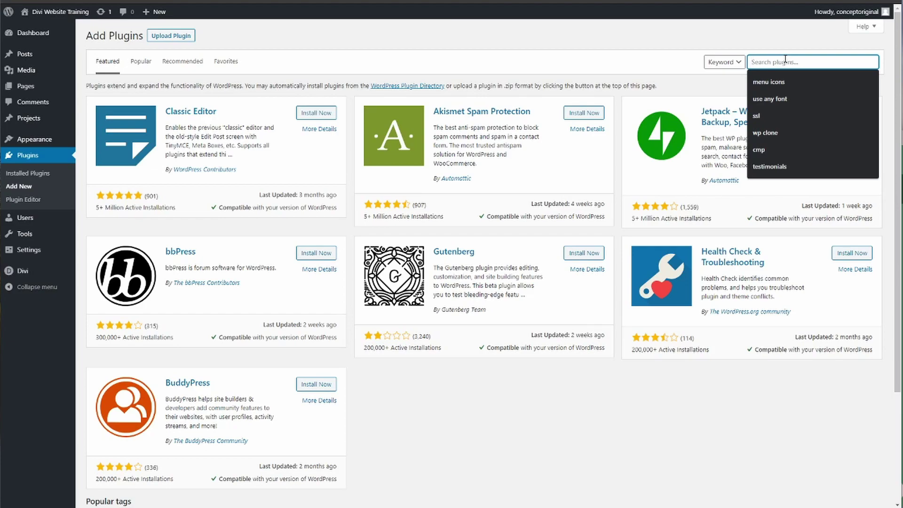
text(duplica)
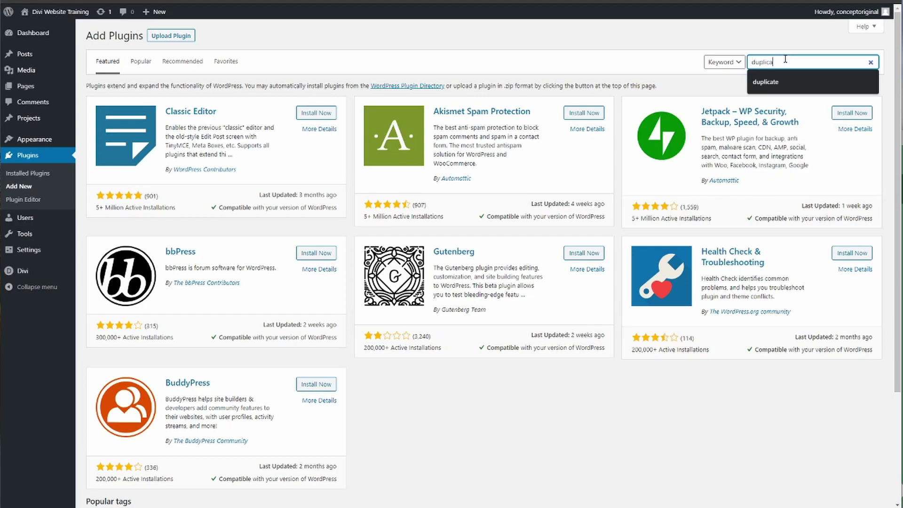
text(te)
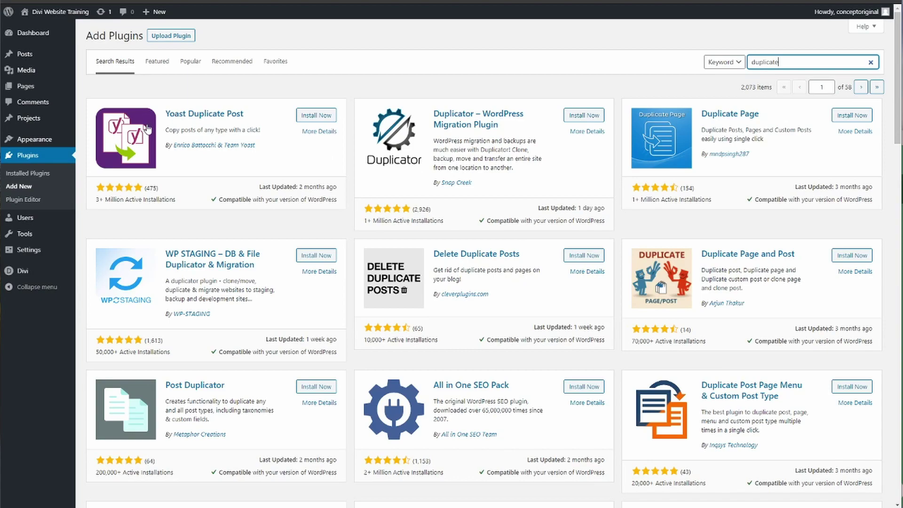
click(315, 116)
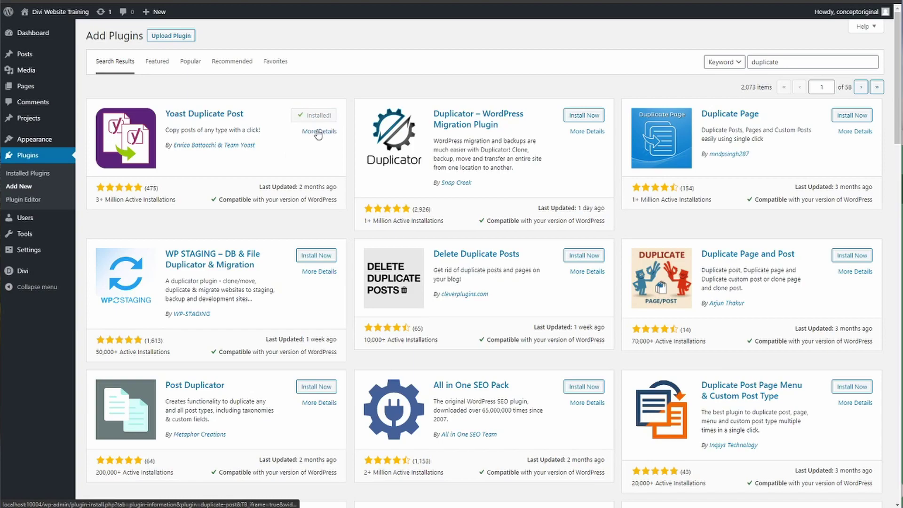
click(327, 116)
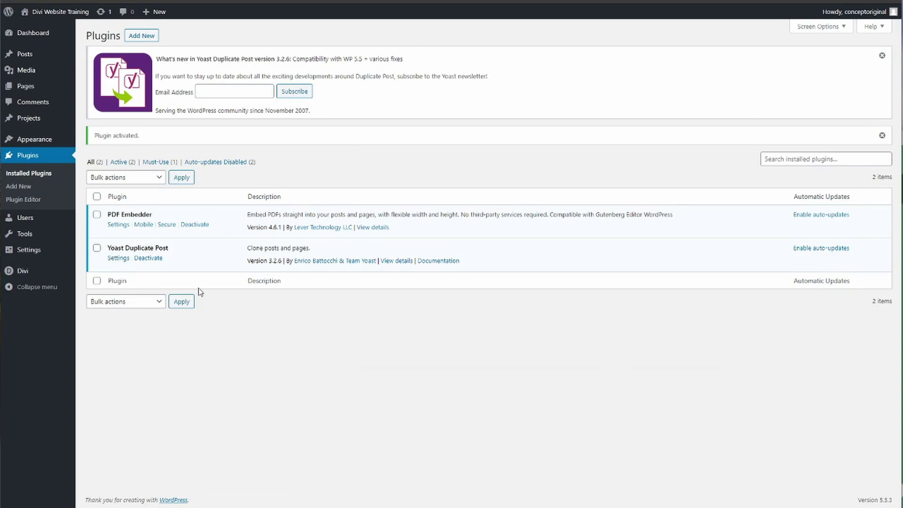
In Duplicate Post Permissions, enable copying for Projects and save the settings.
click(118, 261)
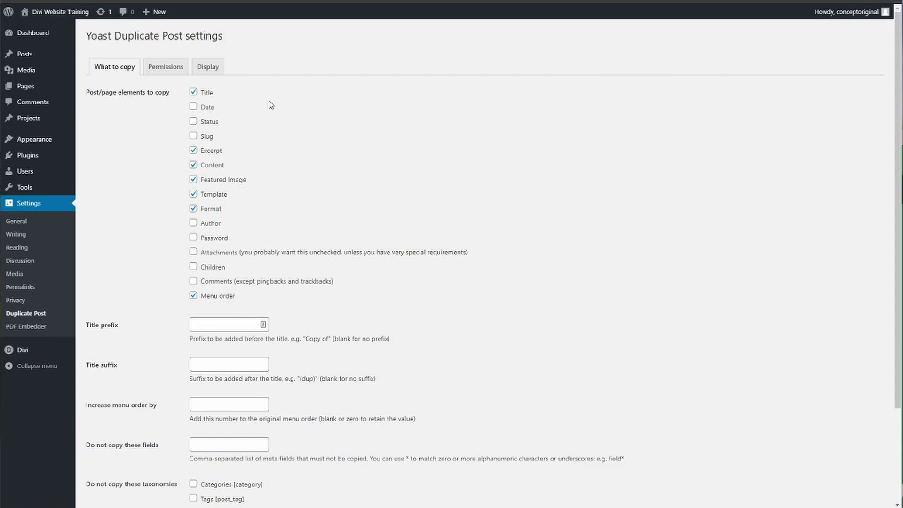
scroll(363, 204, down, 3)
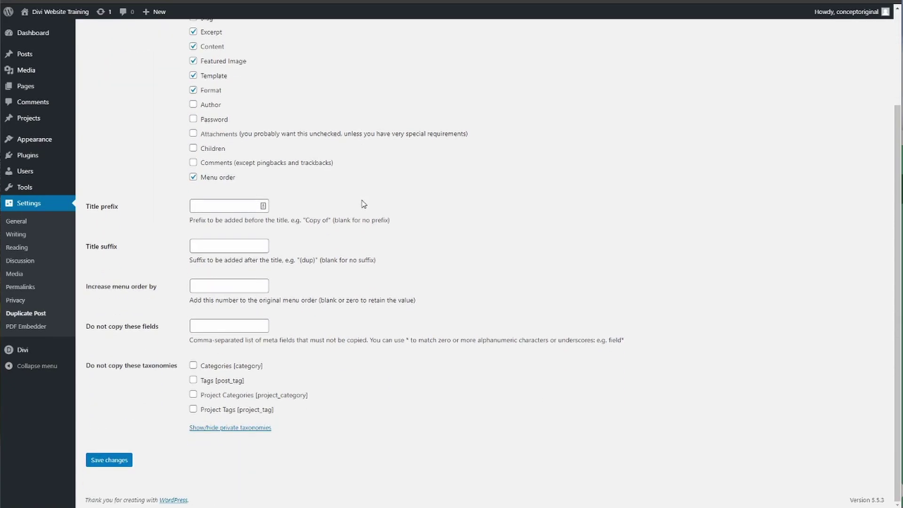
scroll(364, 204, up, 3)
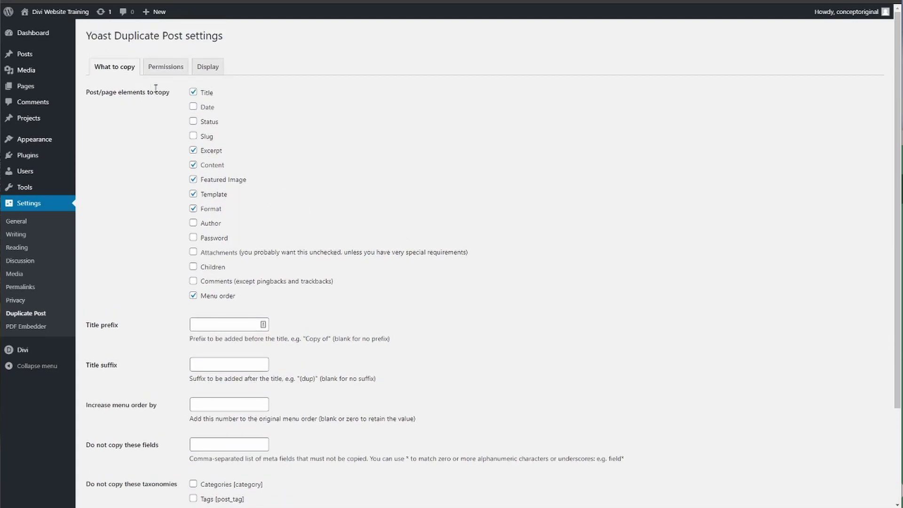
click(166, 69)
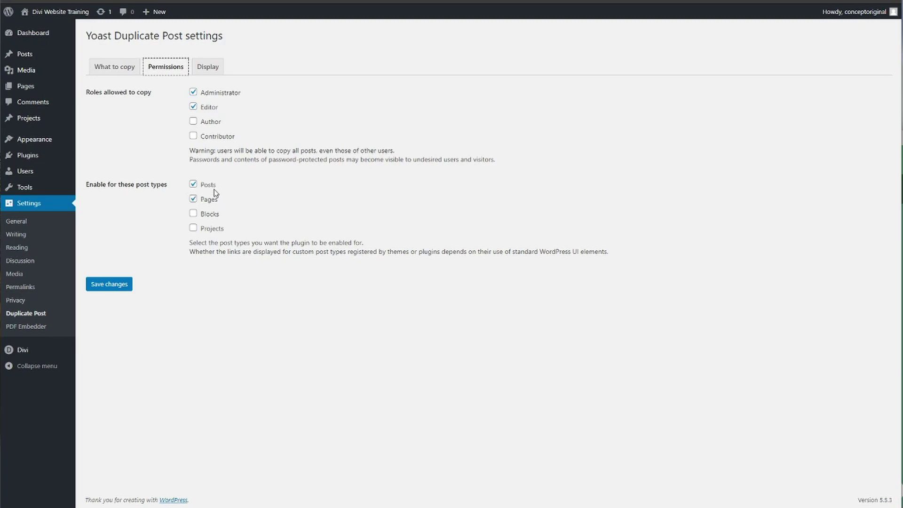
click(195, 228)
click(114, 288)
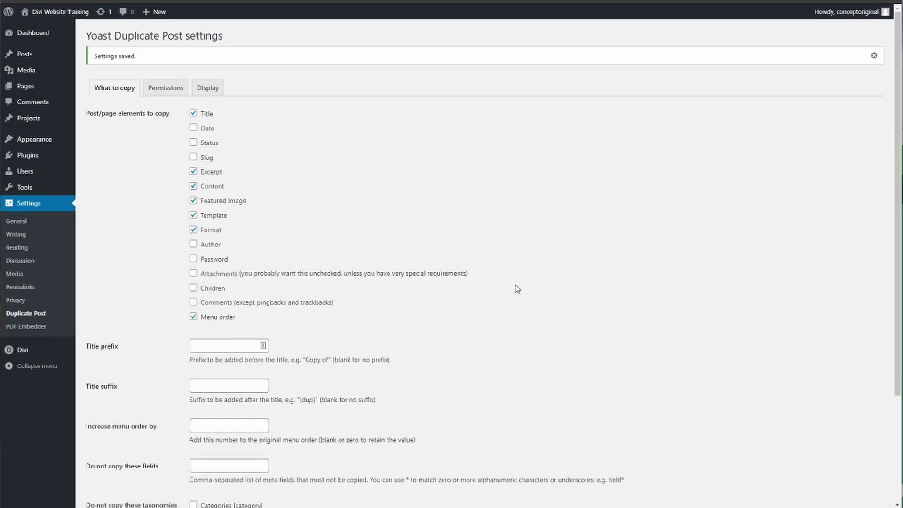
Clone the Dummy Project from the All Projects list.
mouse_move(28, 122)
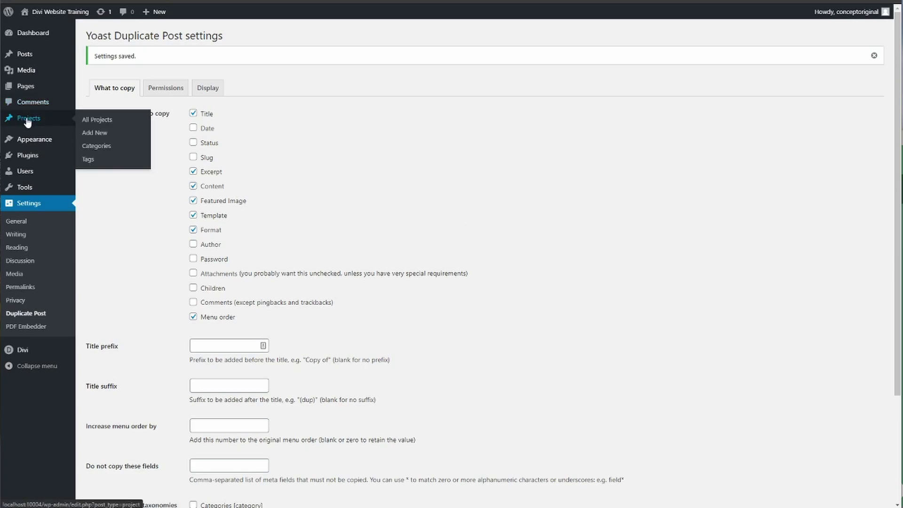
click(96, 124)
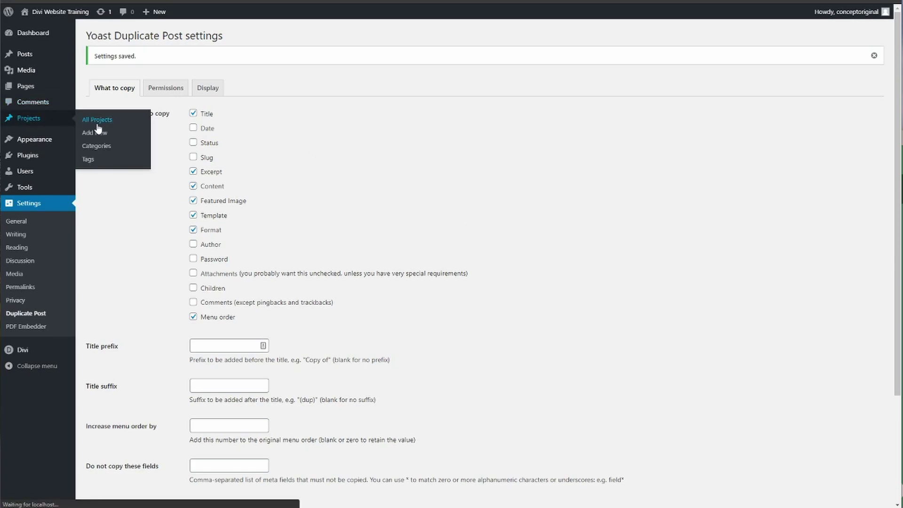
mouse_move(109, 105)
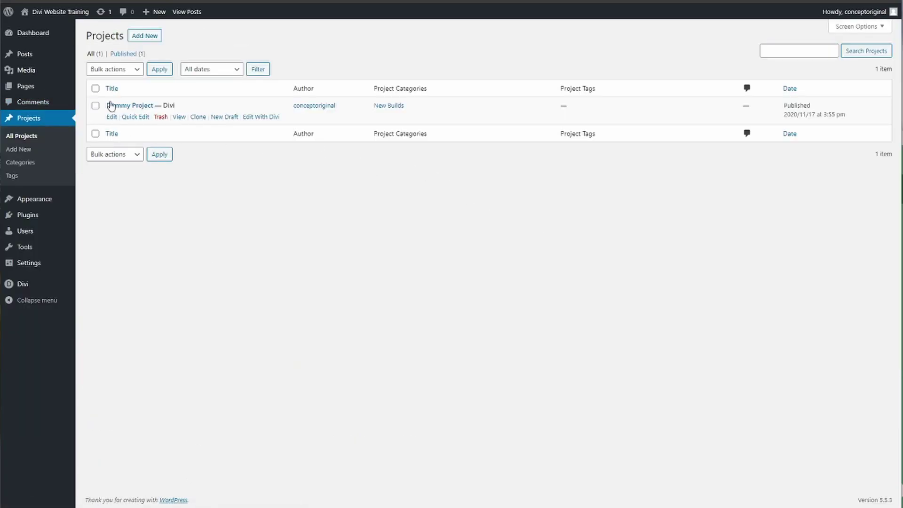
click(198, 117)
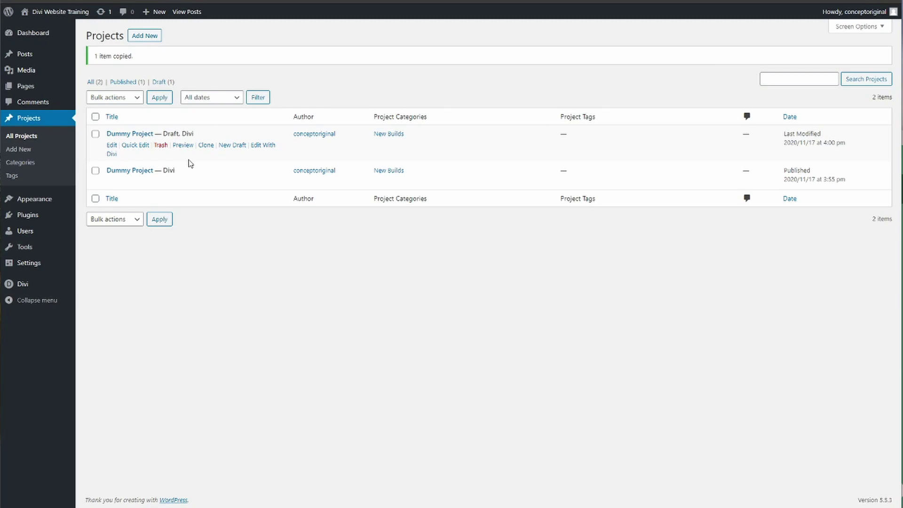
Quick Edit the draft clone, retitle it 'Test Clone 1', and update it.
click(135, 145)
drag(183, 151, 120, 151)
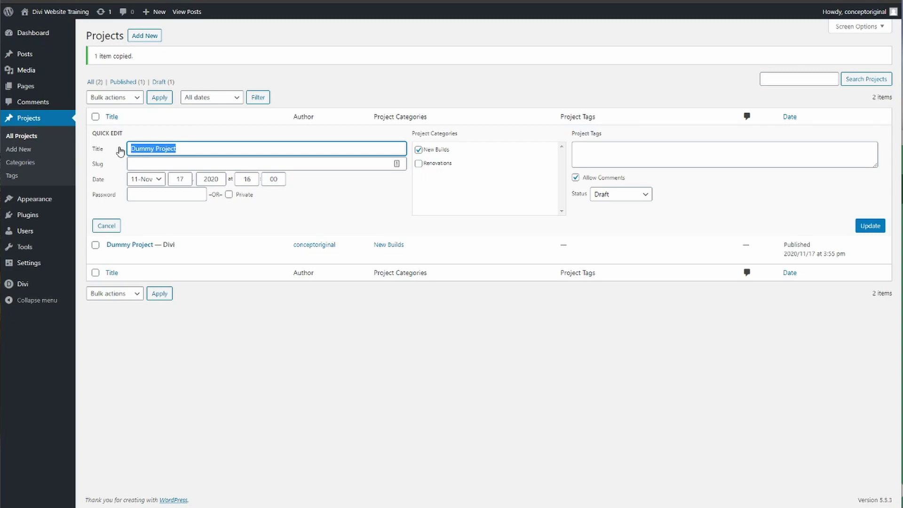
text(Test Clone 1)
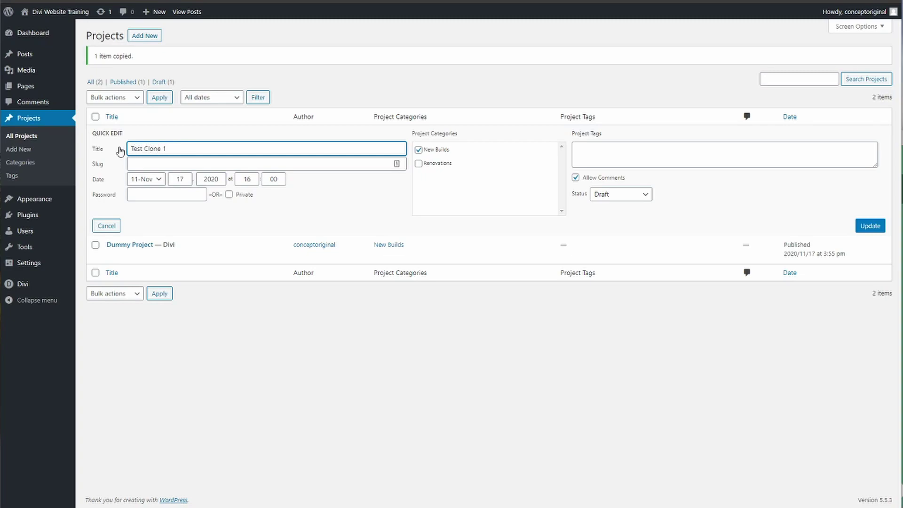
click(871, 227)
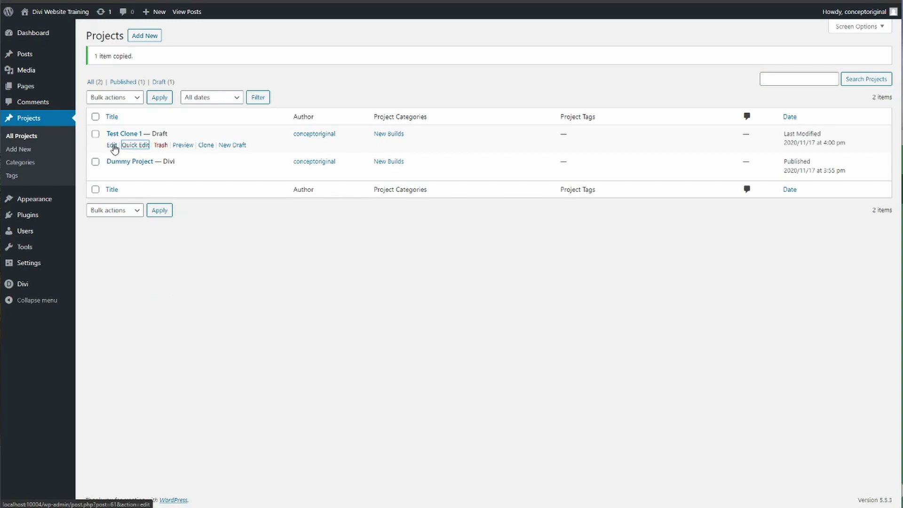
Open Test Clone 1 in the editor and switch its category from New Builds to Renovations.
click(112, 146)
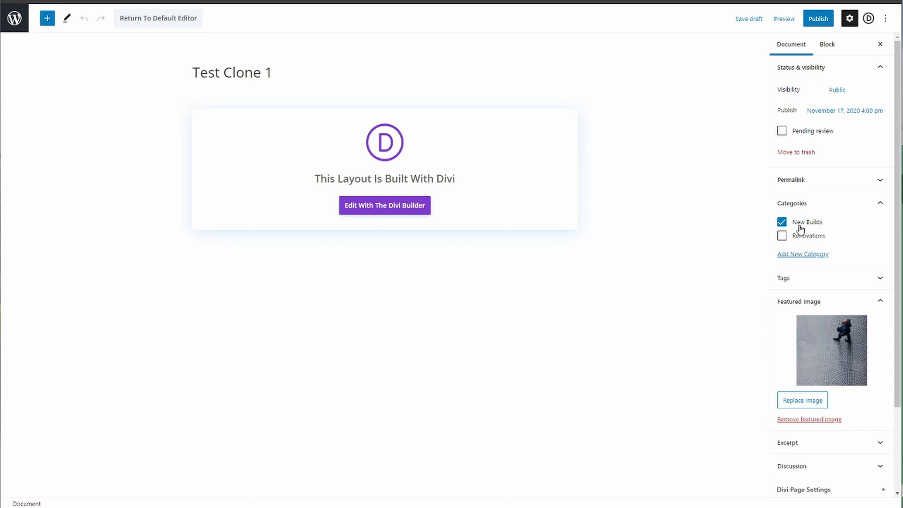
click(783, 223)
click(782, 236)
Make the headphones photo (freelance-writer-02) the featured image of Test Clone 1.
click(802, 402)
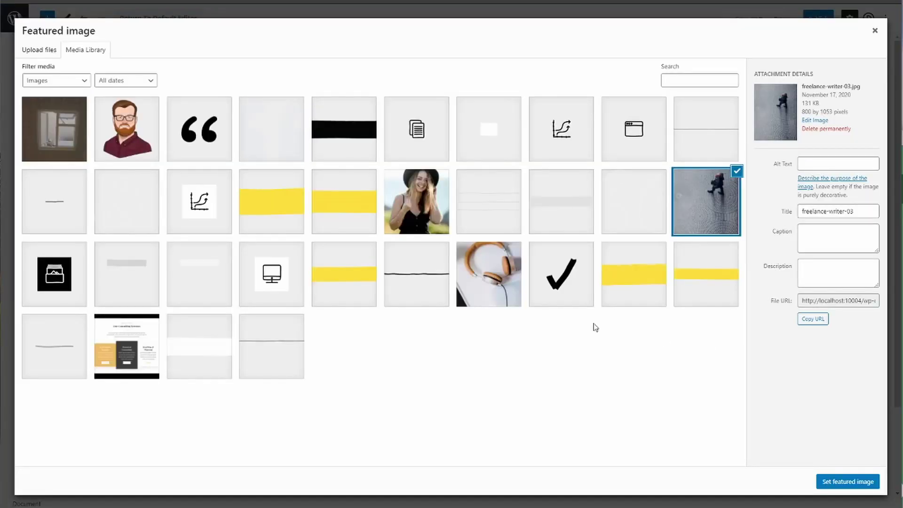
click(494, 283)
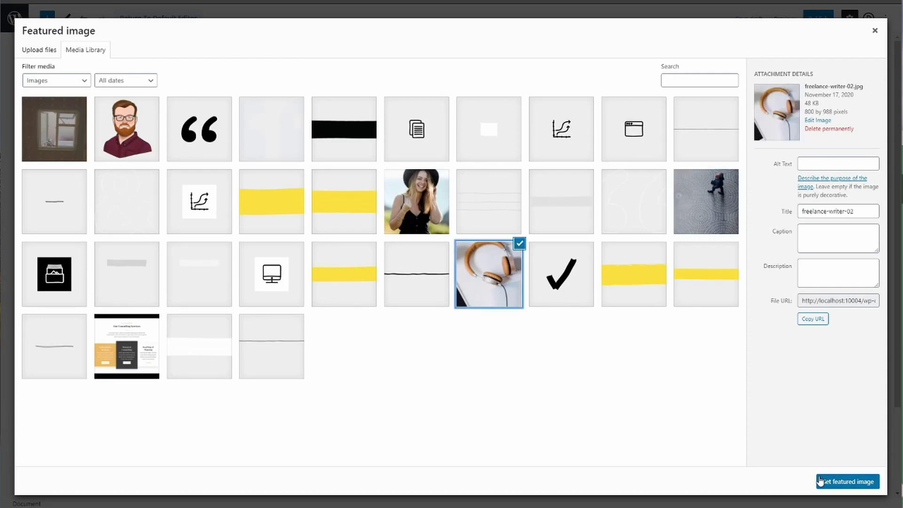
click(835, 482)
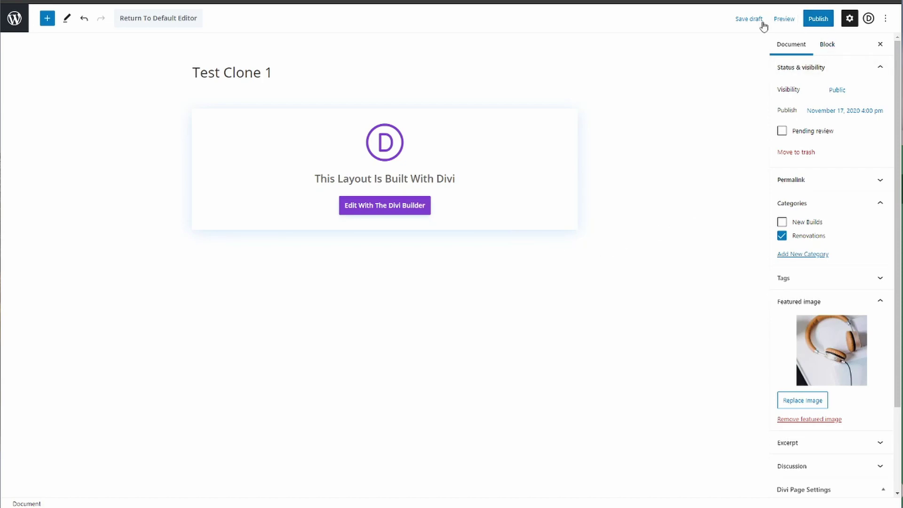
Publish Test Clone 1, view the live project page, and launch the Divi Visual Builder.
click(823, 22)
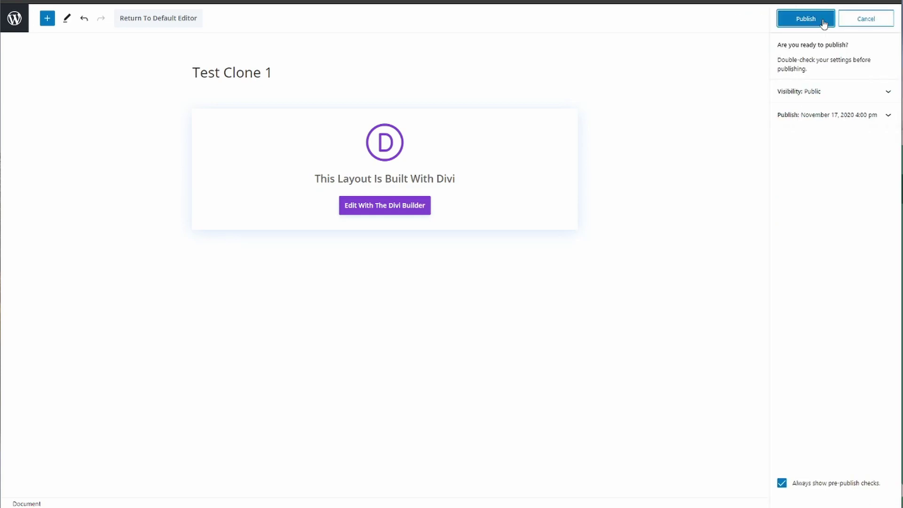
click(823, 23)
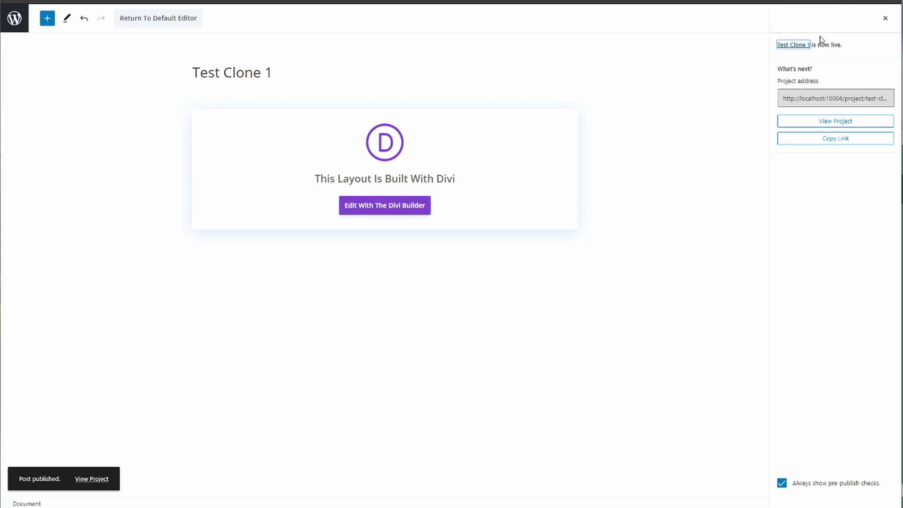
click(851, 123)
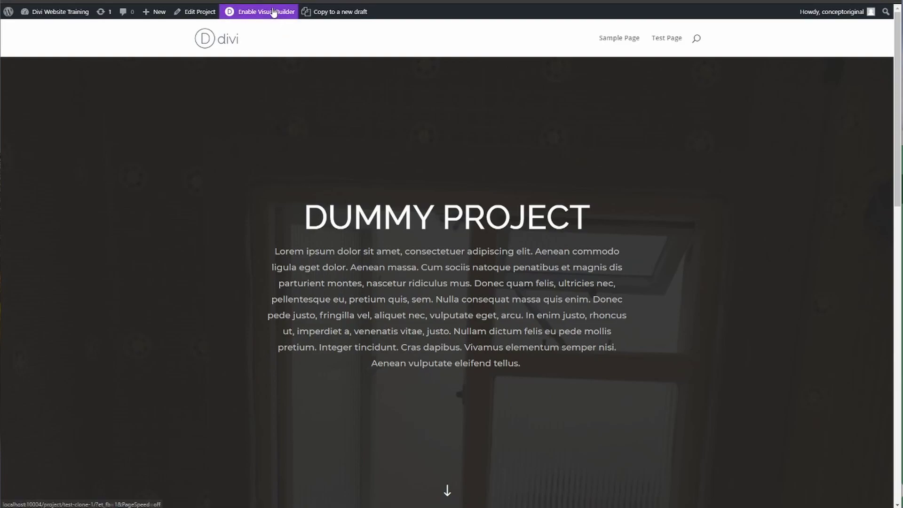
scroll(631, 312, down, 15)
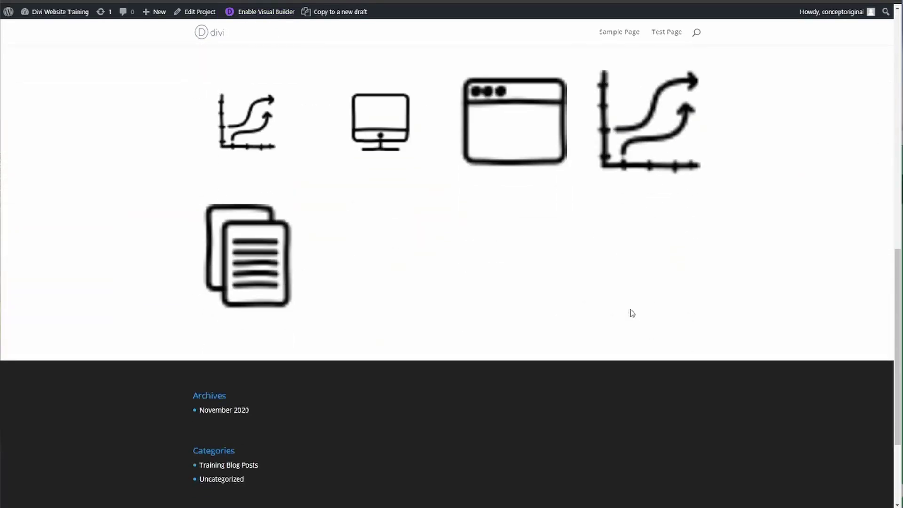
scroll(628, 308, up, 15)
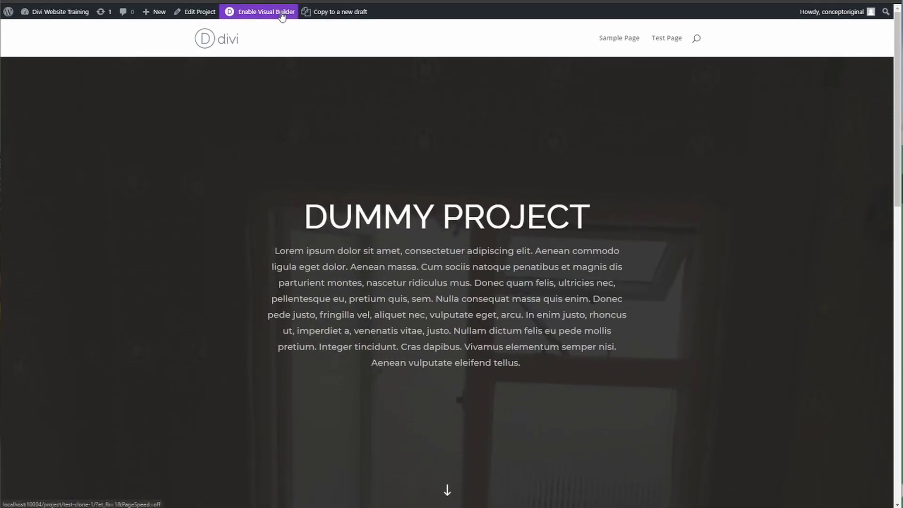
click(282, 14)
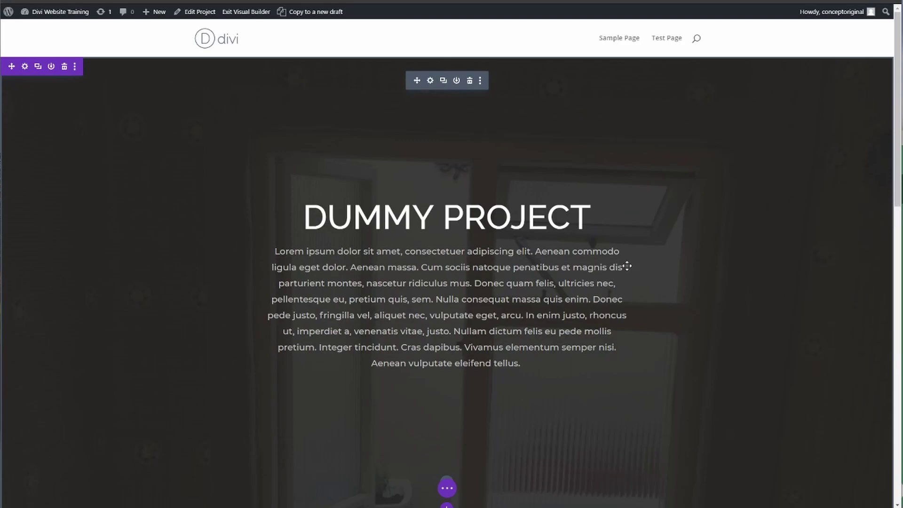
Change the Fullwidth Header title from Dummy Project to 'Test Clone 1'.
click(431, 81)
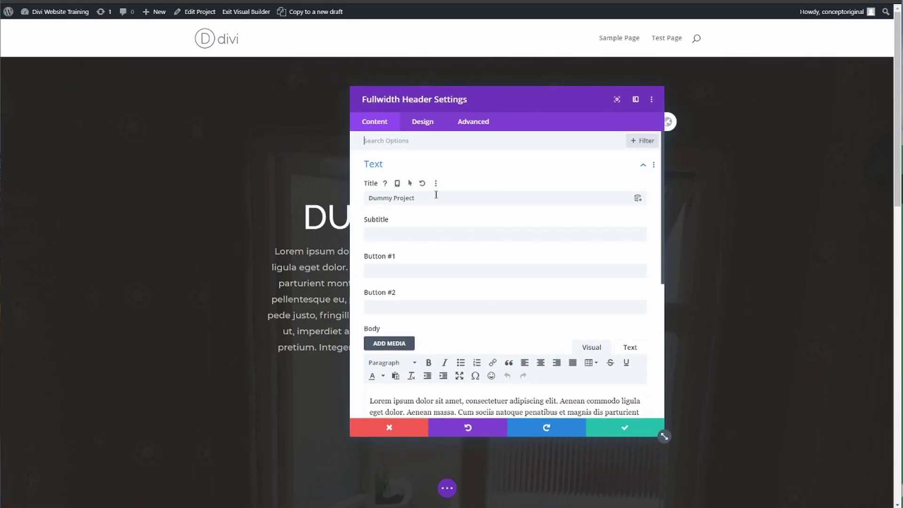
triple_click(436, 194)
text(Test Clone 1)
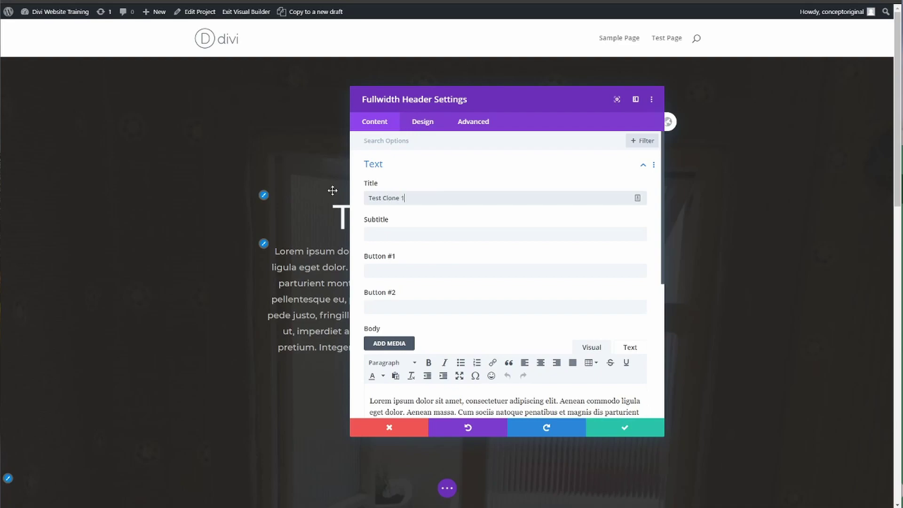
Set the header background to the photo of a person walking on cobblestones and save the header.
scroll(397, 230, down, 3)
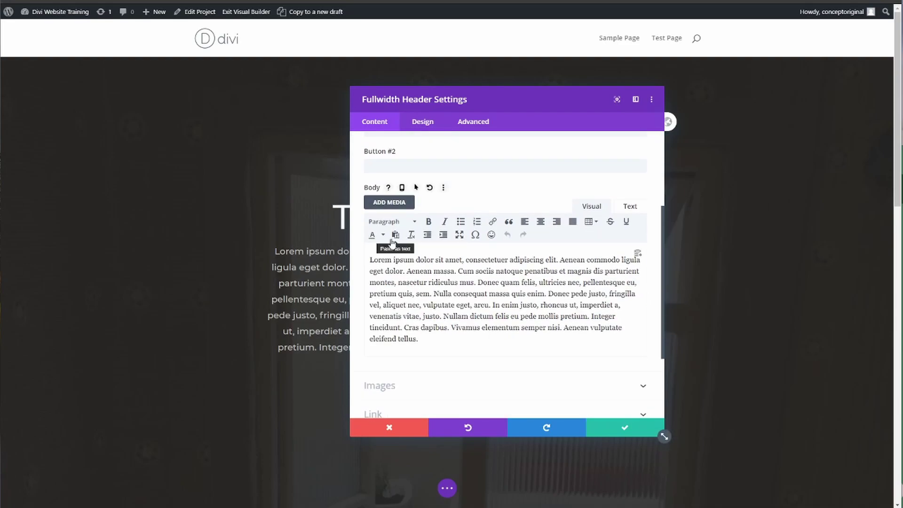
scroll(428, 291, down, 2)
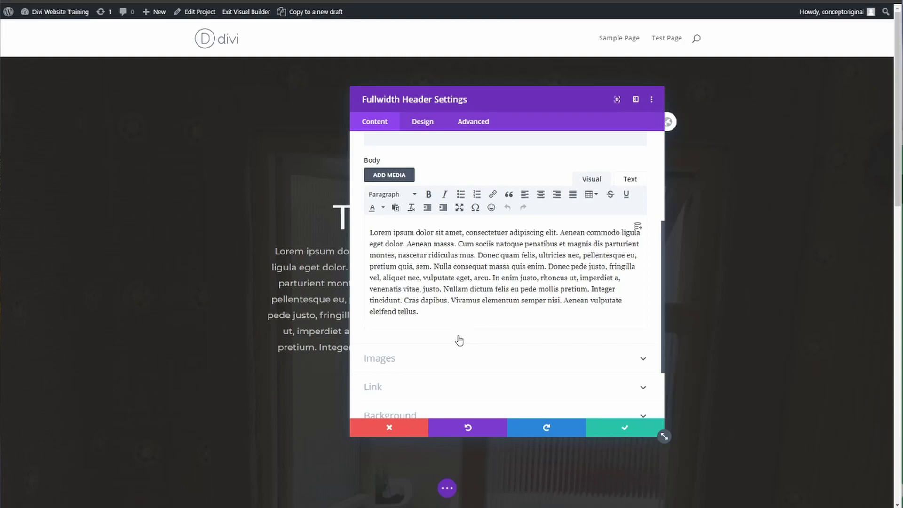
click(433, 359)
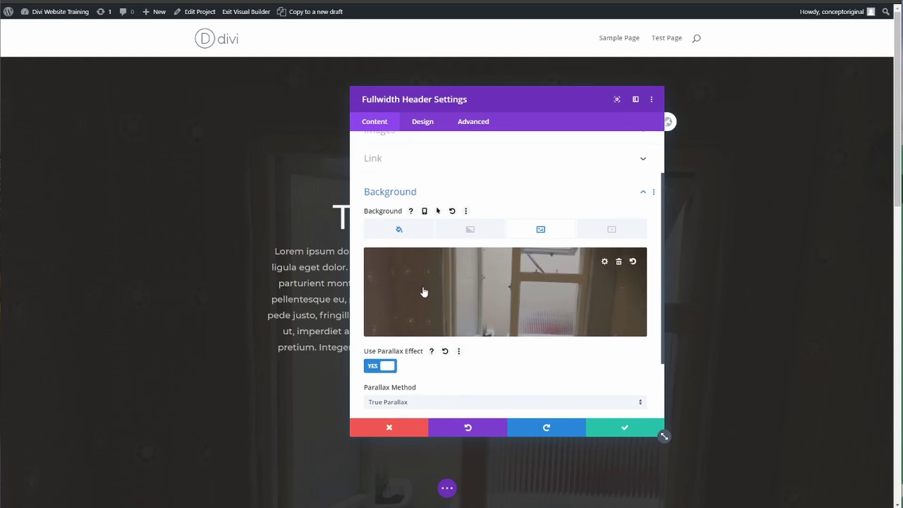
click(499, 295)
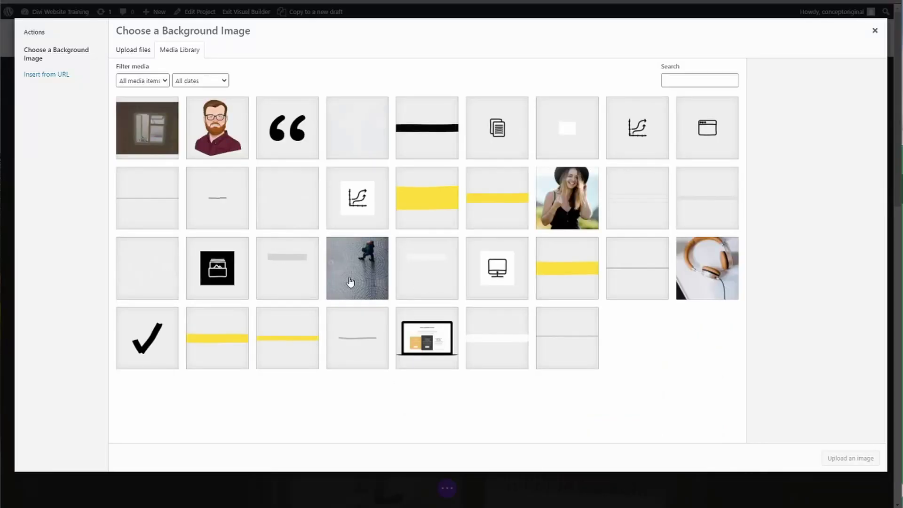
click(350, 281)
click(847, 461)
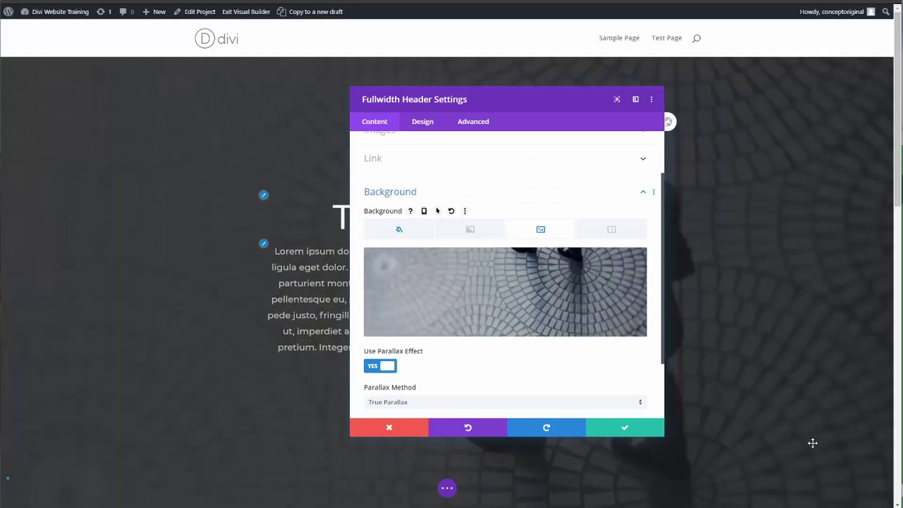
click(626, 429)
scroll(449, 261, down, 2)
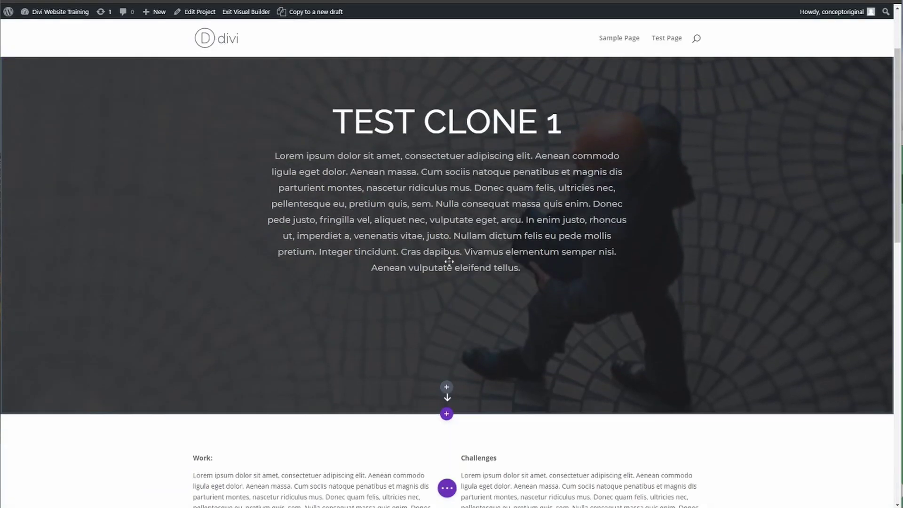
scroll(449, 261, down, 5)
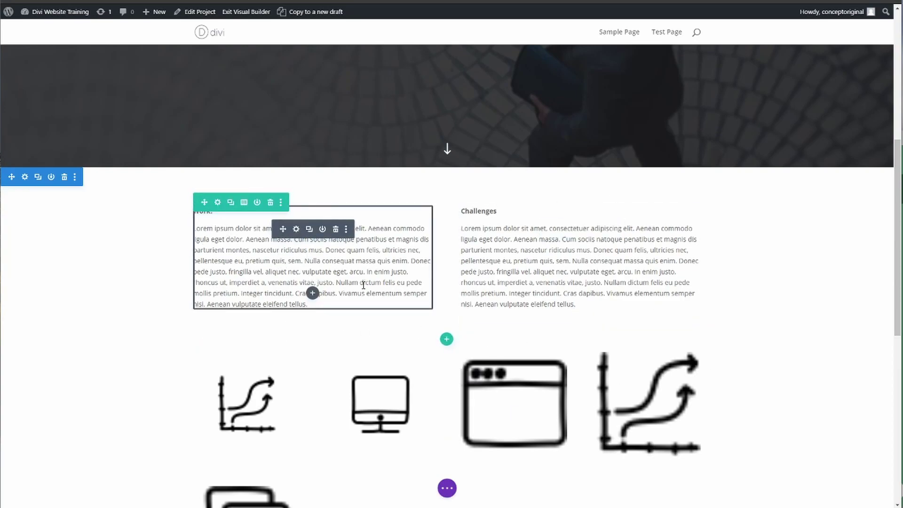
click(296, 229)
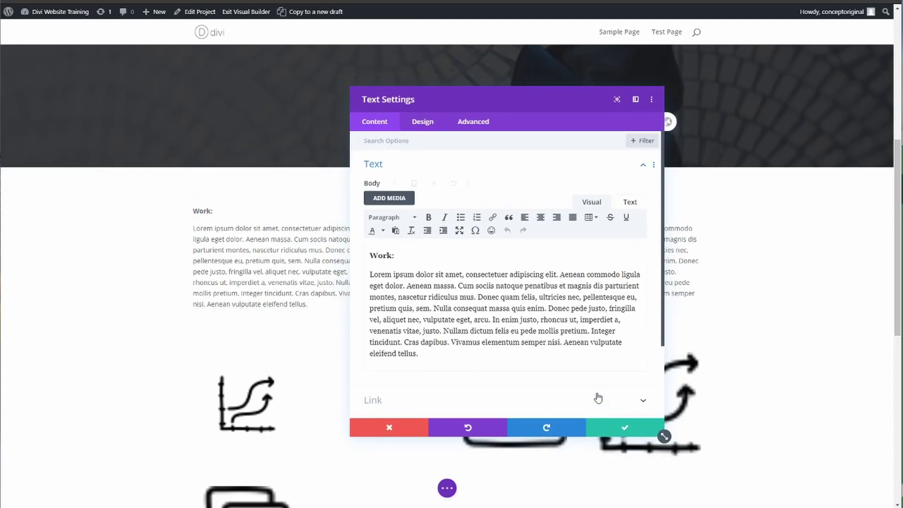
click(624, 428)
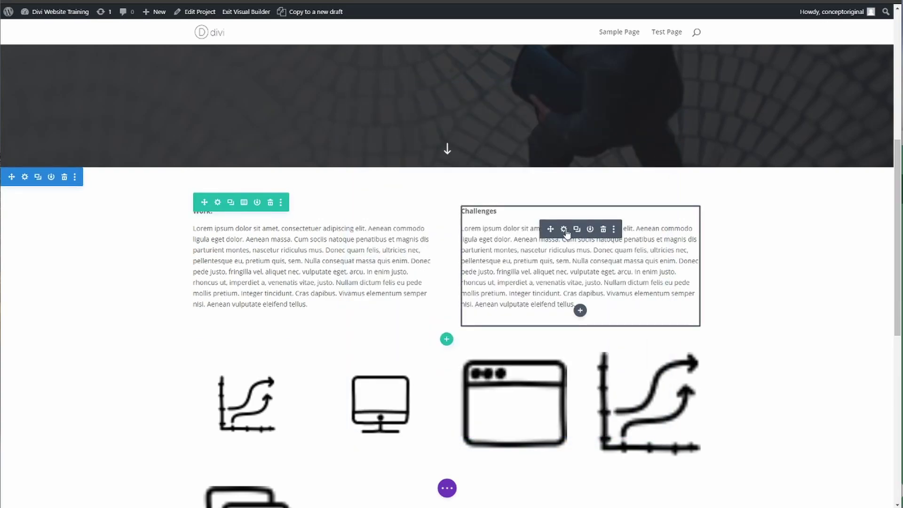
scroll(386, 273, down, 4)
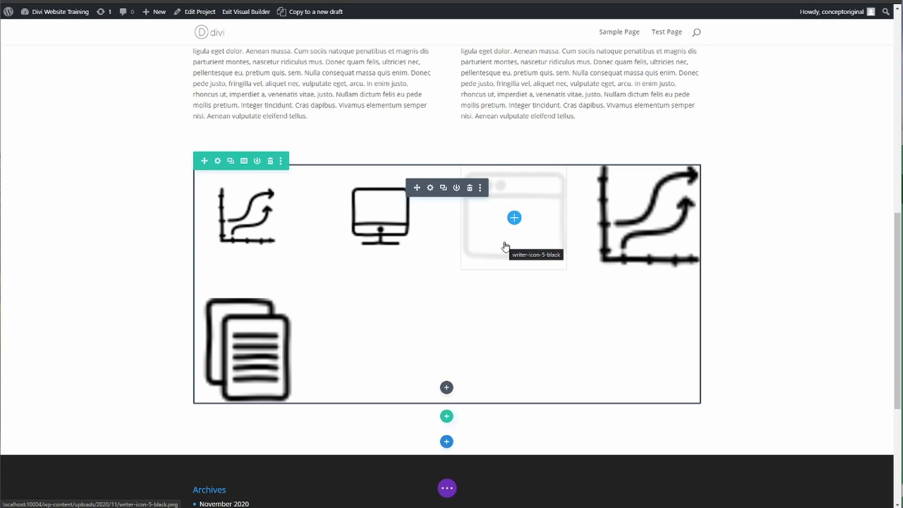
Add the smiling woman-in-a-hat photo to the gallery's five icons and save the module.
click(430, 188)
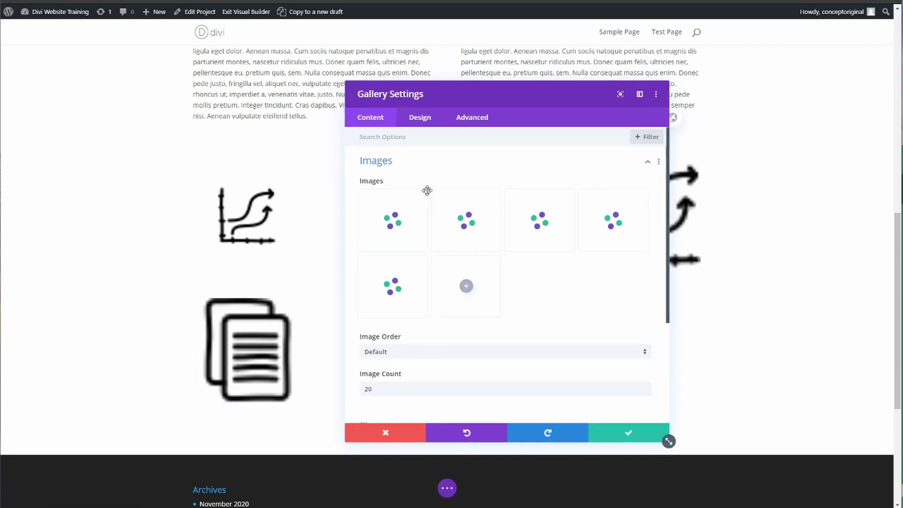
click(467, 286)
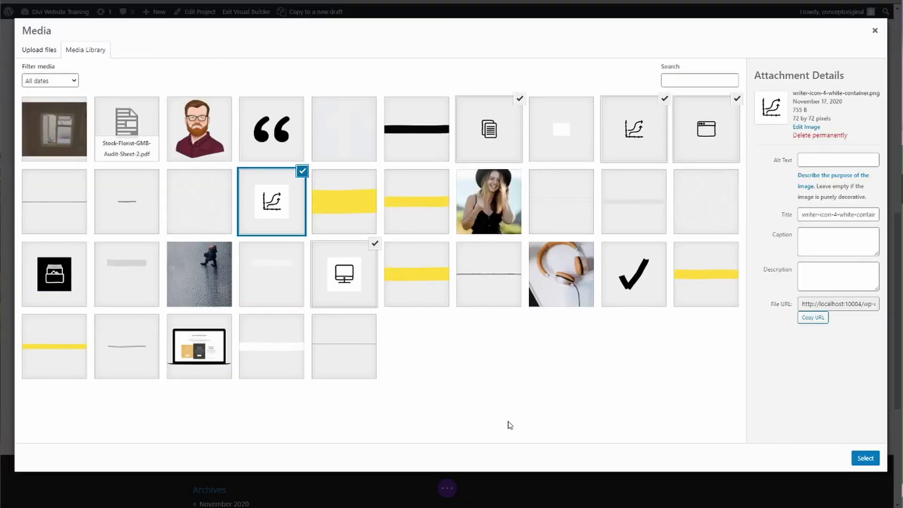
click(501, 190)
click(866, 459)
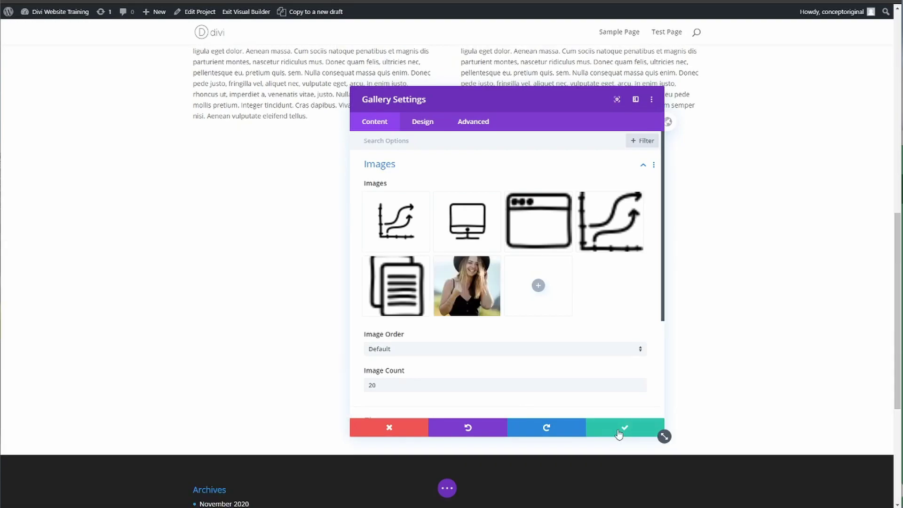
click(625, 427)
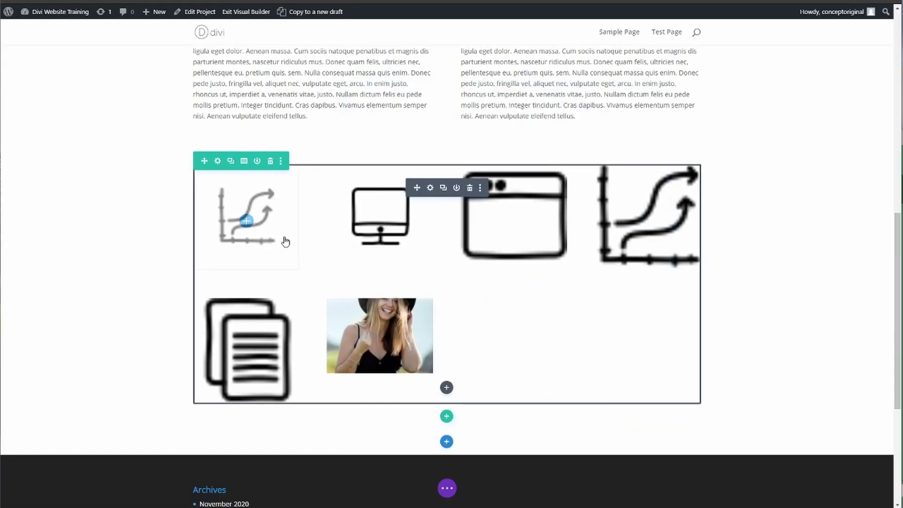
scroll(277, 221, up, 4)
scroll(264, 221, up, 7)
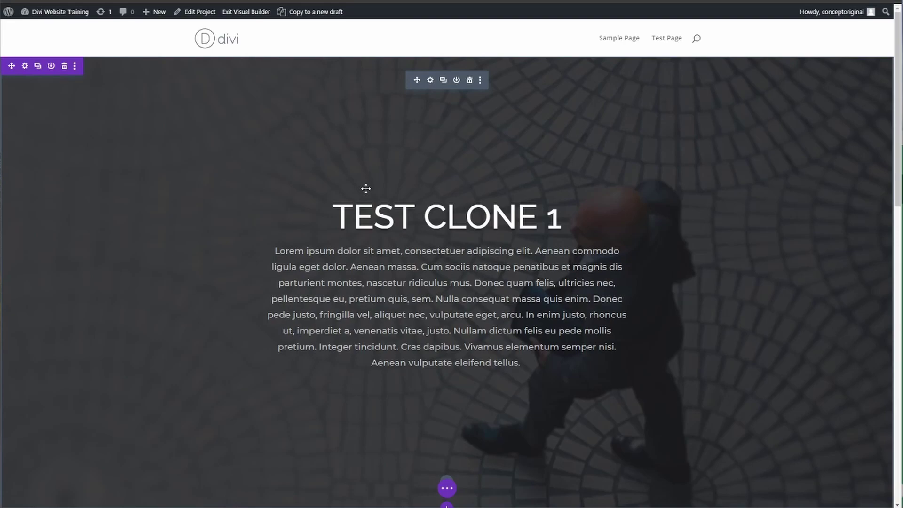
Save all changes from the page options bar and exit the Visual Builder.
scroll(364, 187, down, 15)
scroll(447, 223, up, 5)
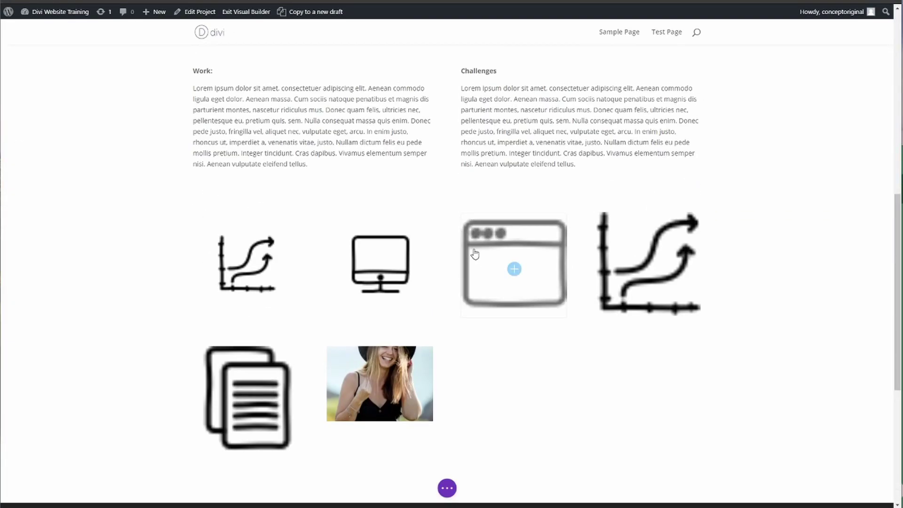
scroll(476, 254, up, 10)
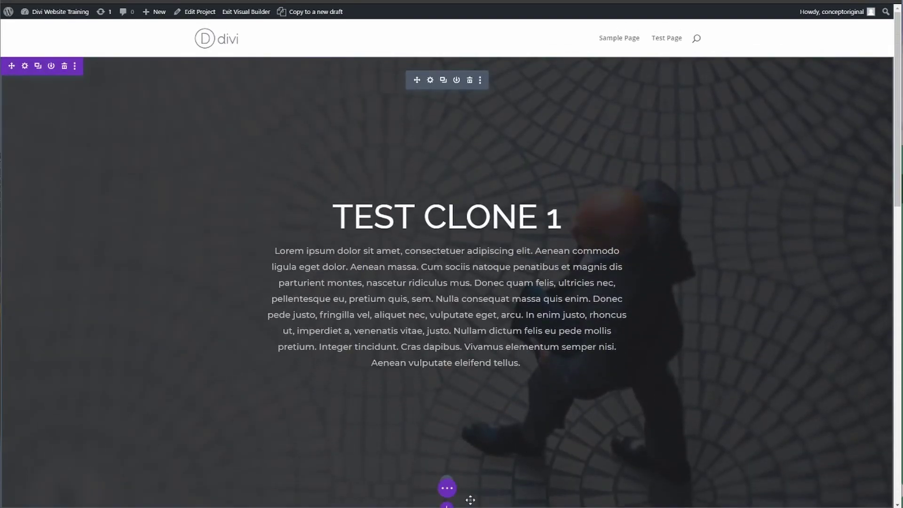
click(447, 493)
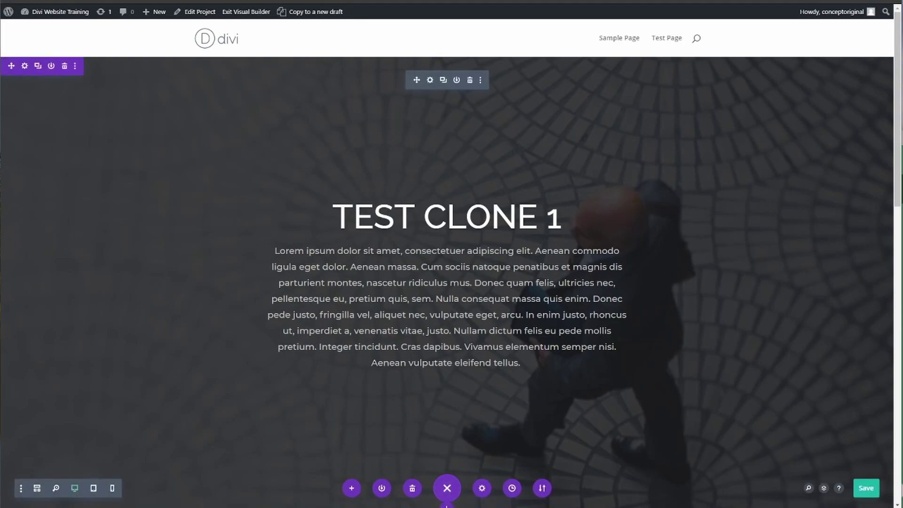
click(868, 489)
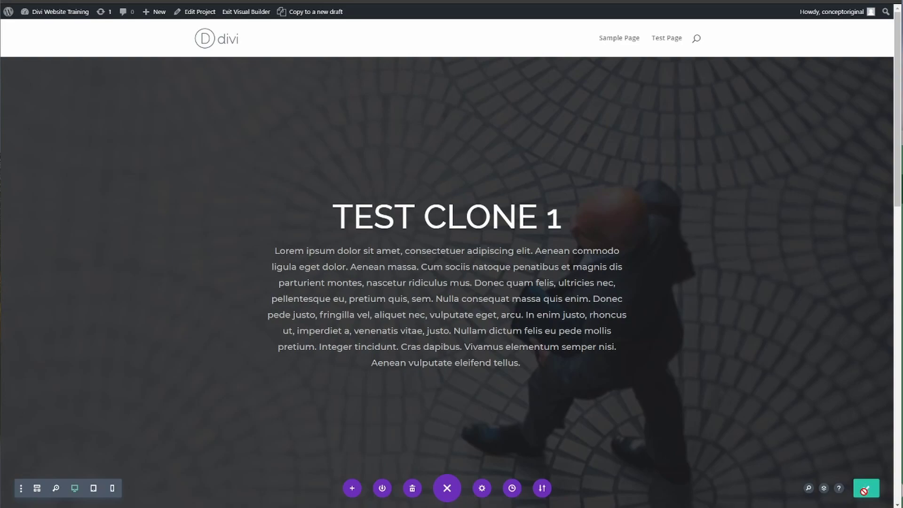
click(242, 13)
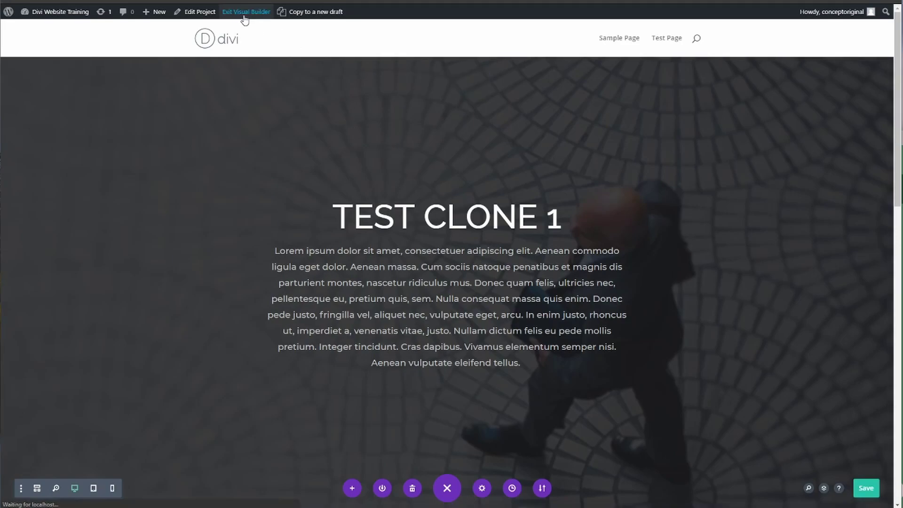
From the Dashboard's Projects list, view the live page of the original Dummy Project.
scroll(381, 292, down, 5)
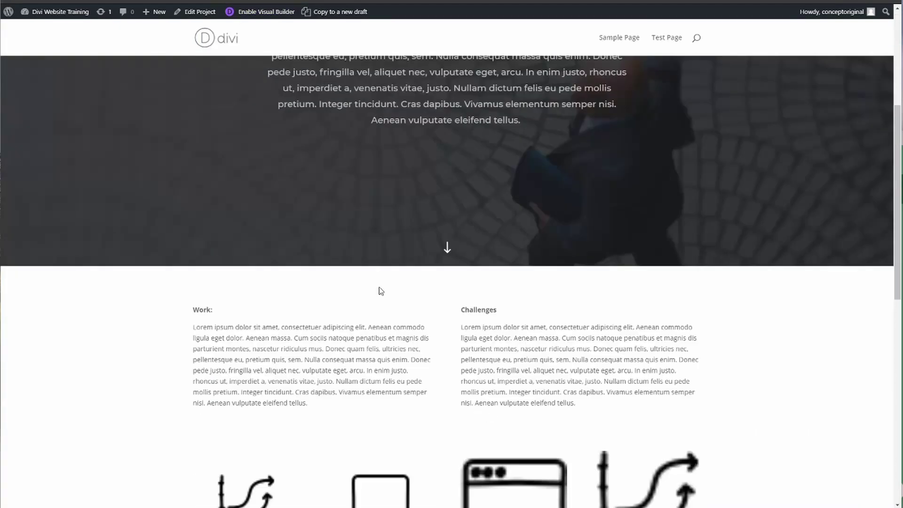
scroll(381, 291, down, 9)
scroll(377, 289, up, 10)
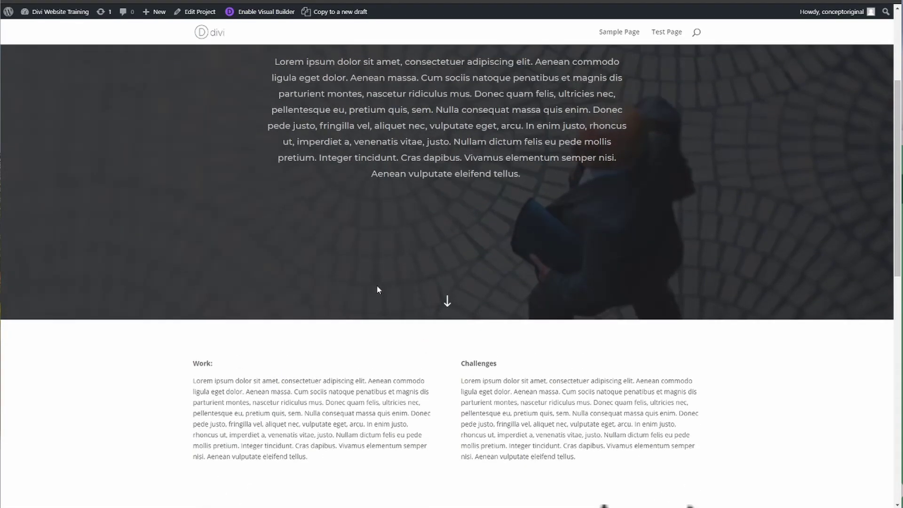
scroll(378, 289, up, 4)
mouse_move(60, 11)
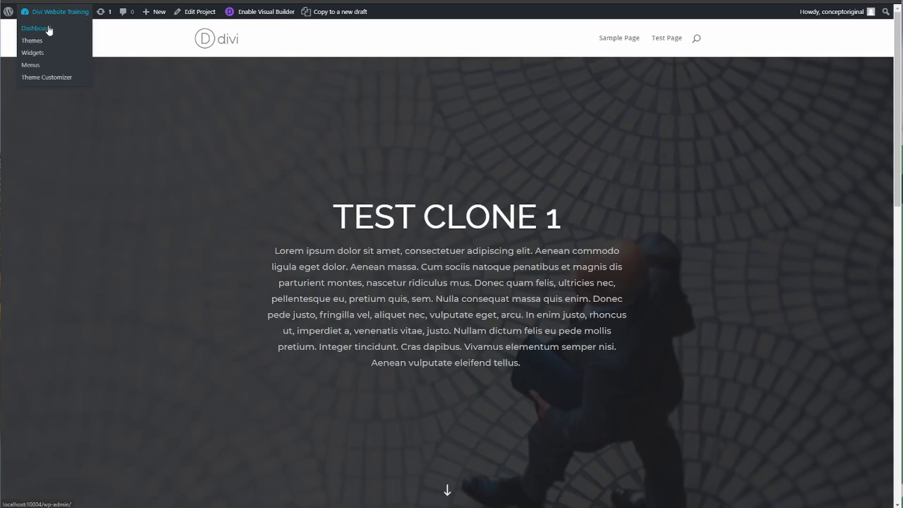
click(47, 28)
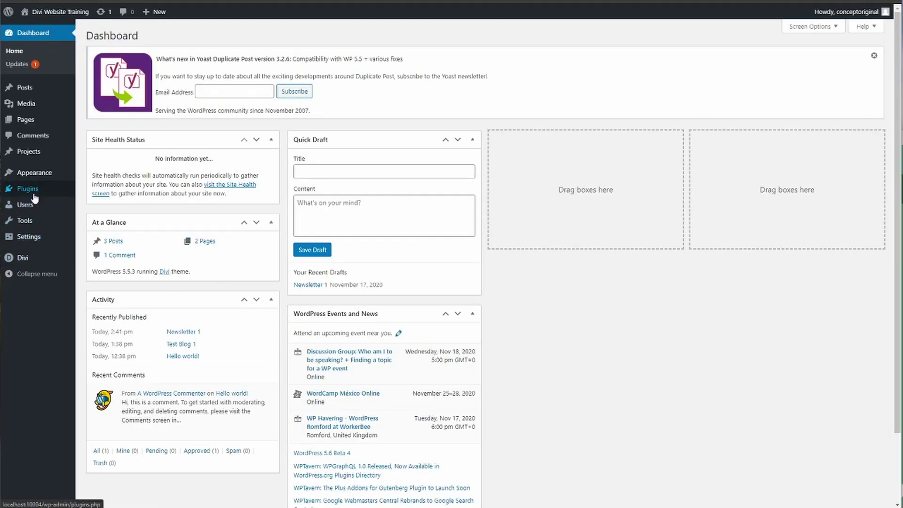
click(42, 151)
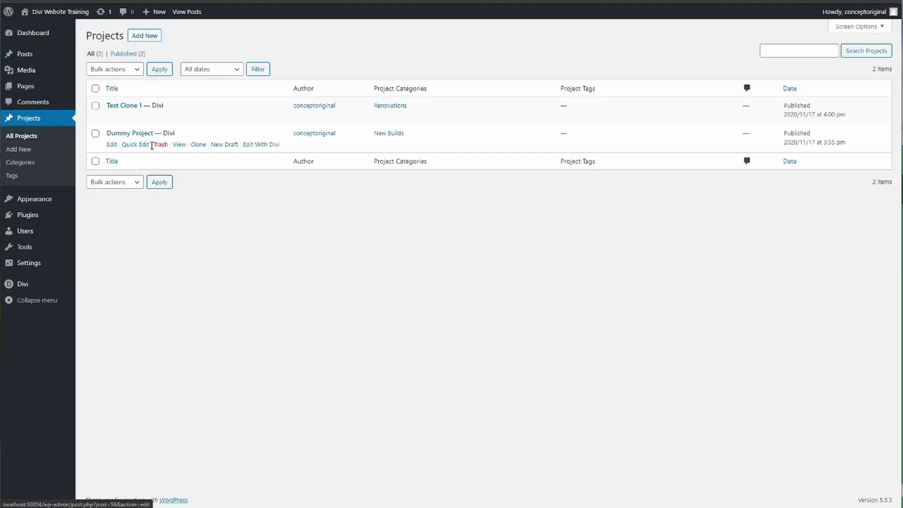
click(179, 145)
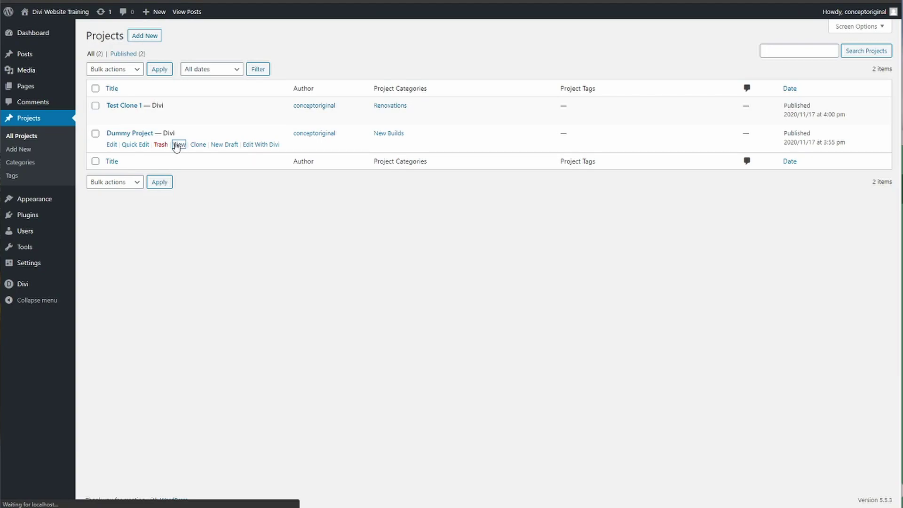
scroll(362, 229, down, 5)
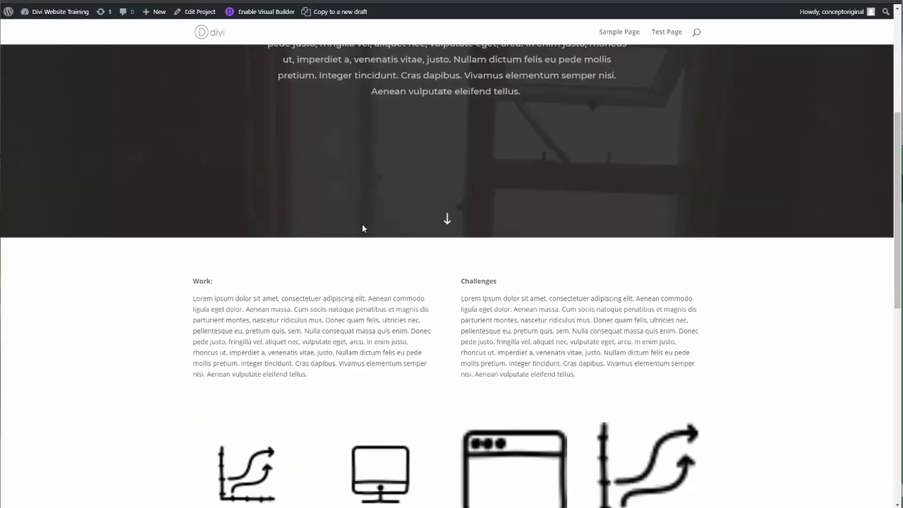